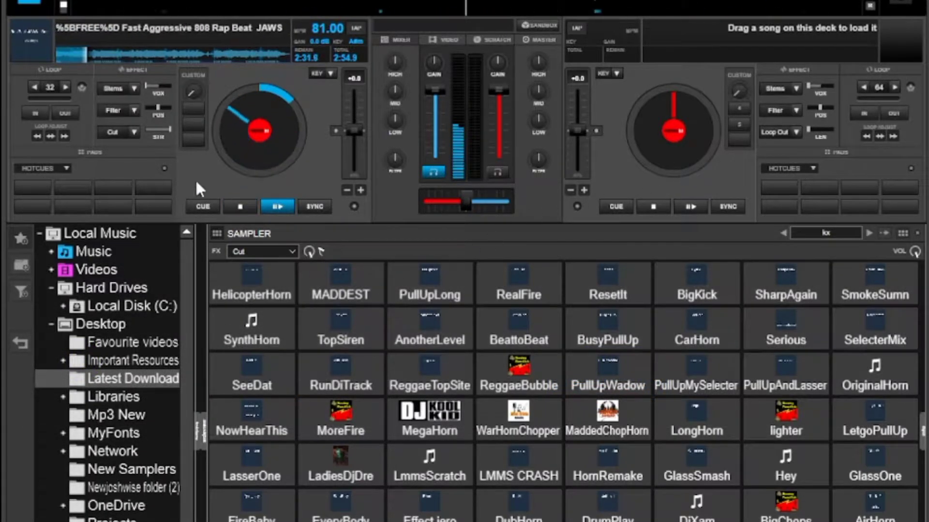
Step: Glance at deck 1's effects list, then open the Extensions page in settings
left_click(137, 130)
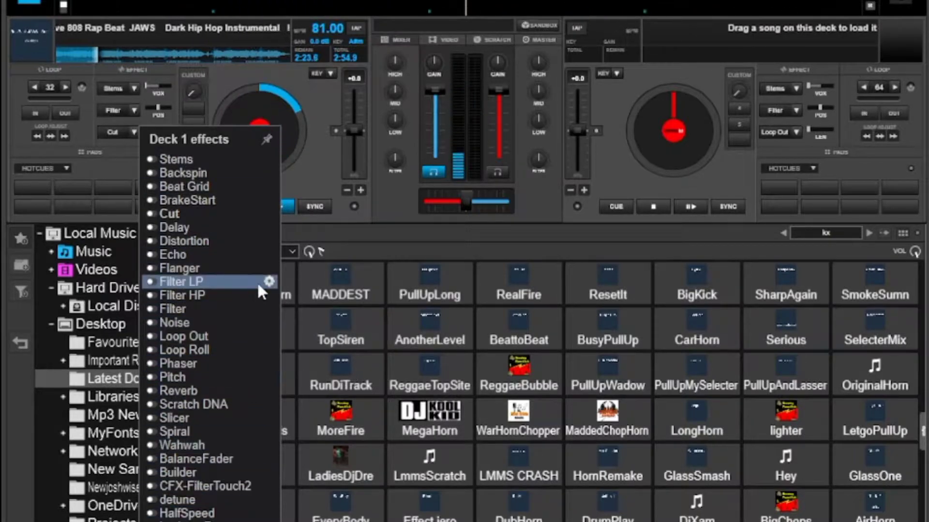
left_click(330, 169)
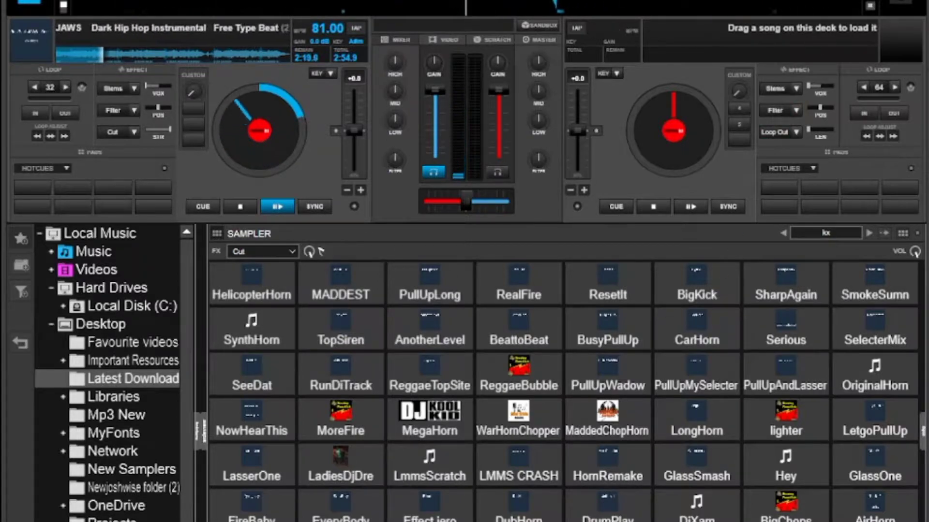
left_click(870, 5)
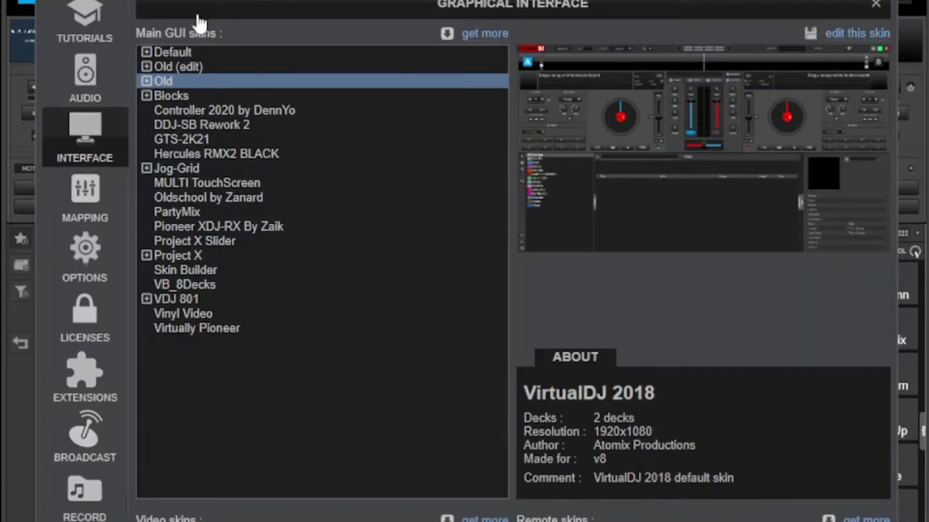
left_click(82, 368)
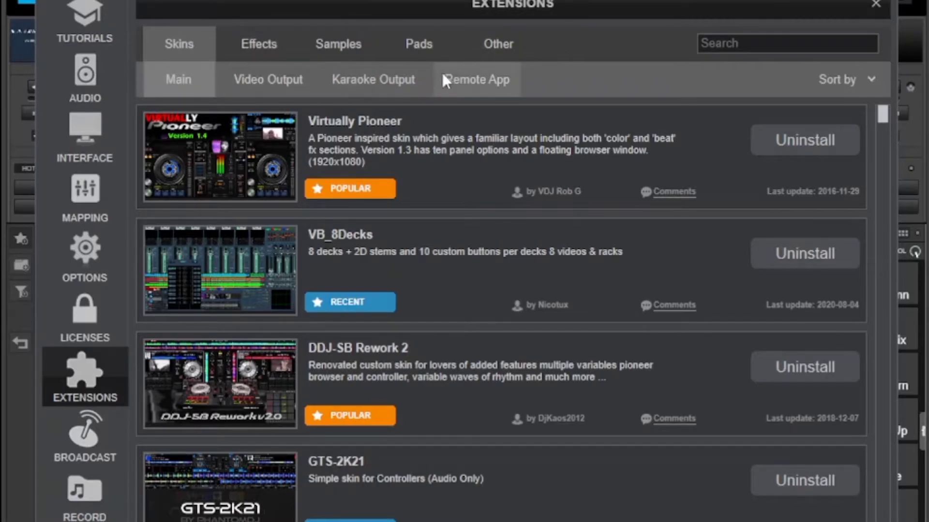
Step: Install the Mobius effect from the Effects › Audio Fx extensions list
left_click(249, 53)
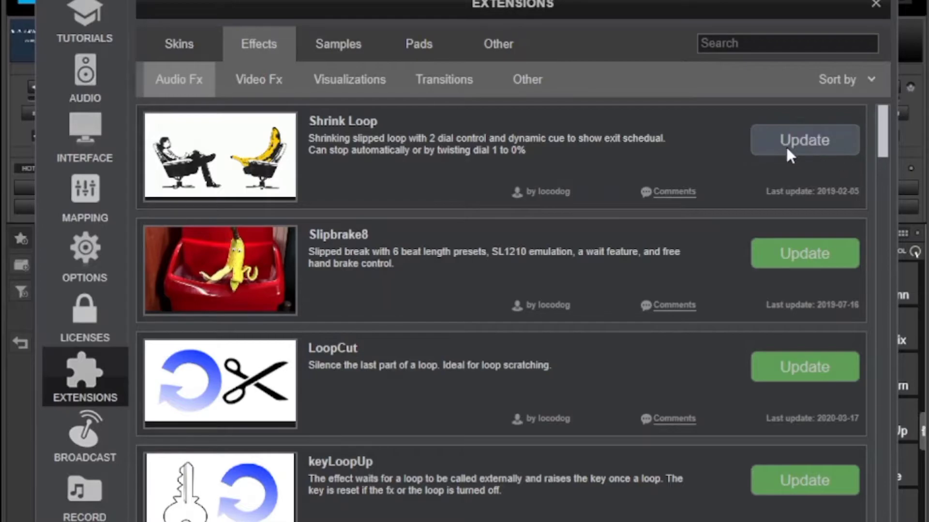
scroll(458, 271, "down", 2)
scroll(459, 272, "down", 6)
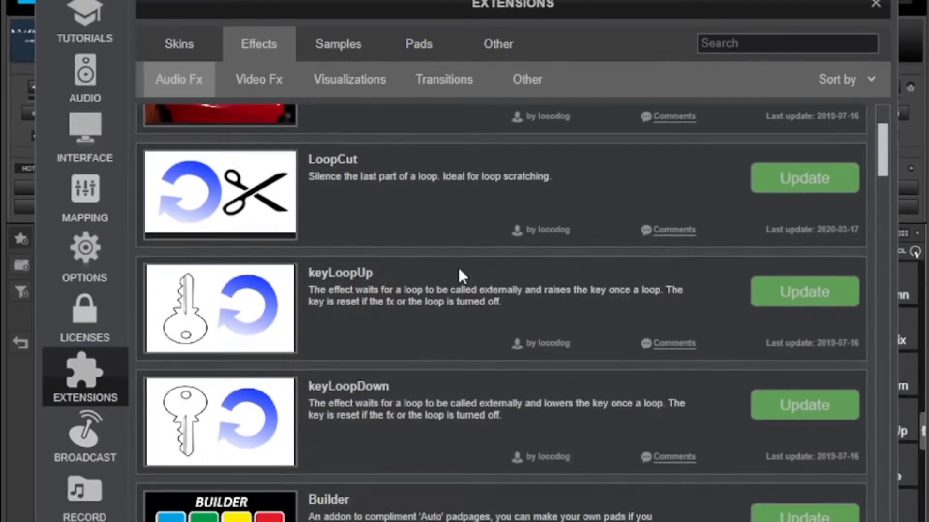
scroll(459, 272, "down", 6)
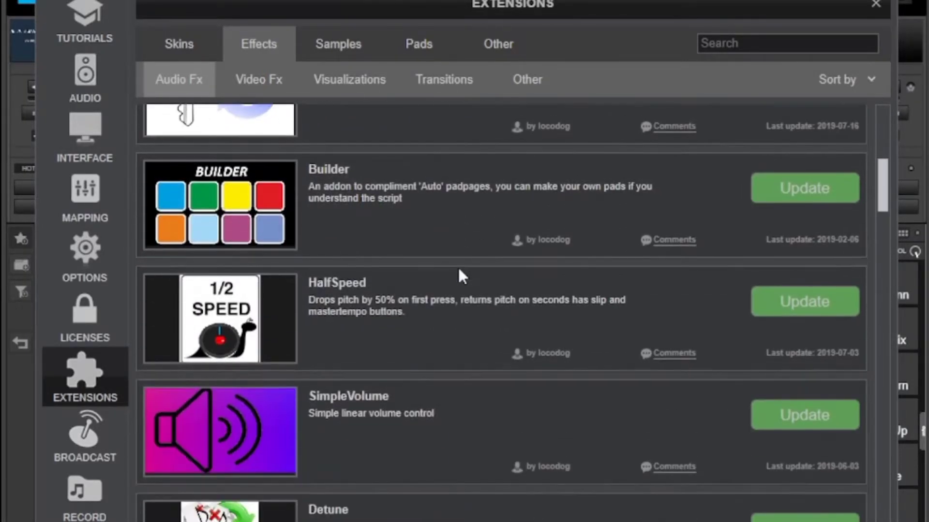
scroll(458, 276, "down", 1)
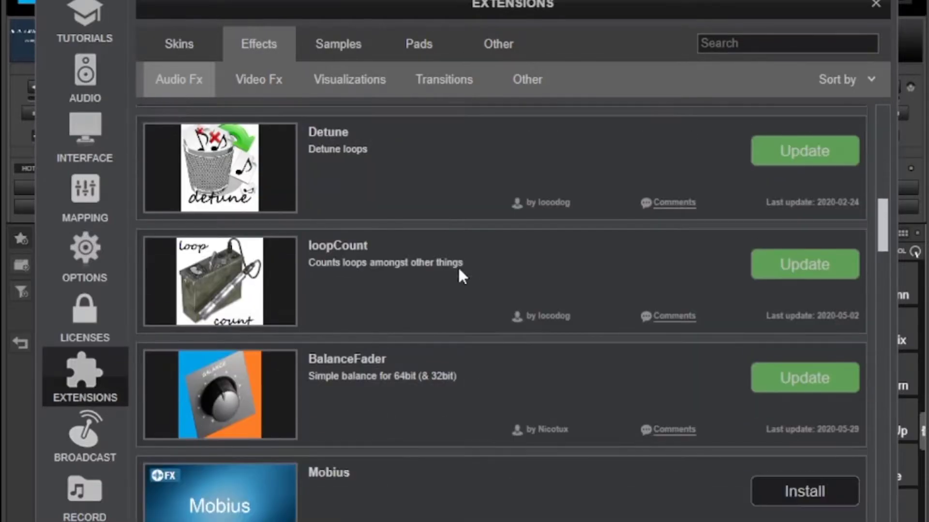
left_click(812, 492)
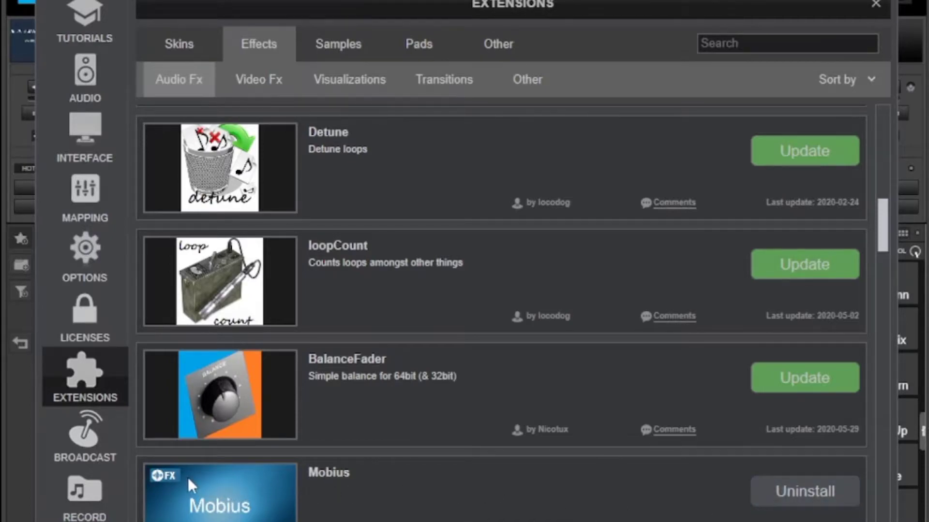
scroll(372, 460, "down", 4)
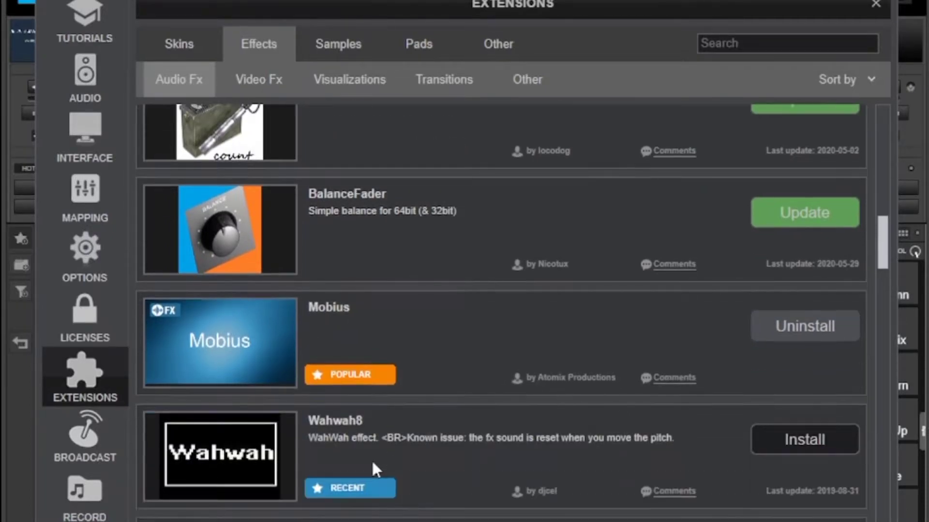
Step: Attempt the Wahwah8 install, dismiss the Download Failed notice, and scroll down to Stems
left_click(767, 440)
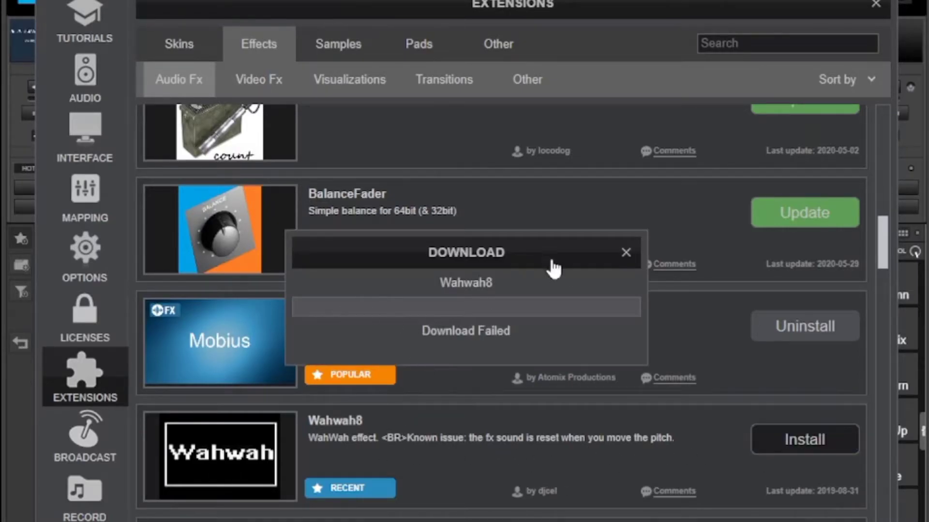
left_click(627, 256)
scroll(582, 356, "down", 10)
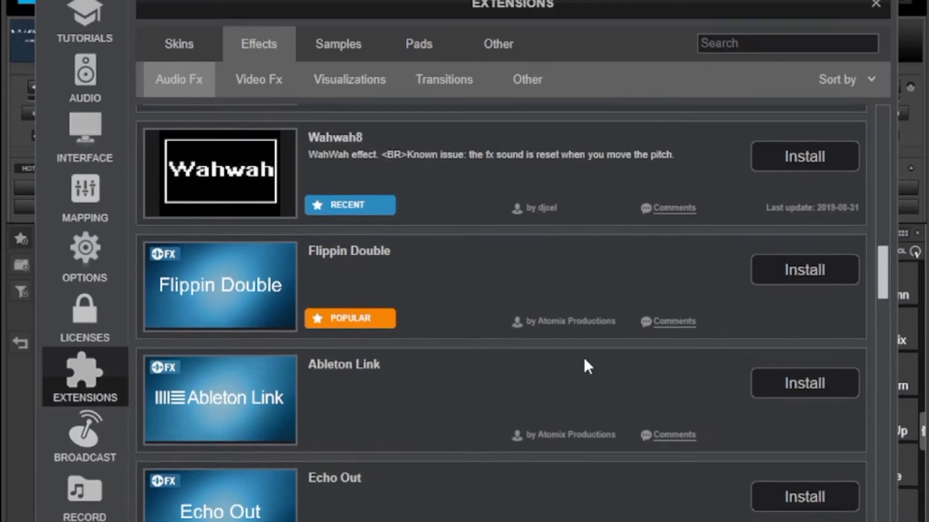
scroll(585, 361, "down", 16)
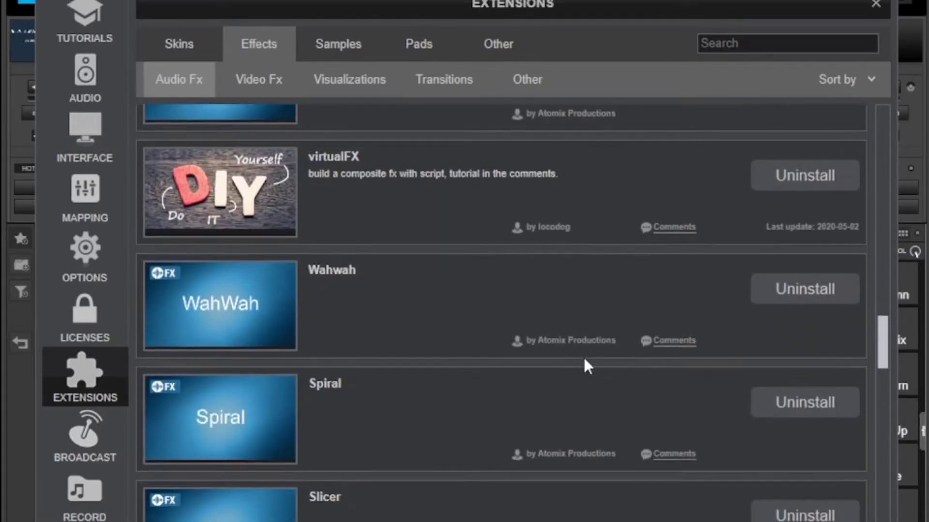
scroll(584, 360, "down", 15)
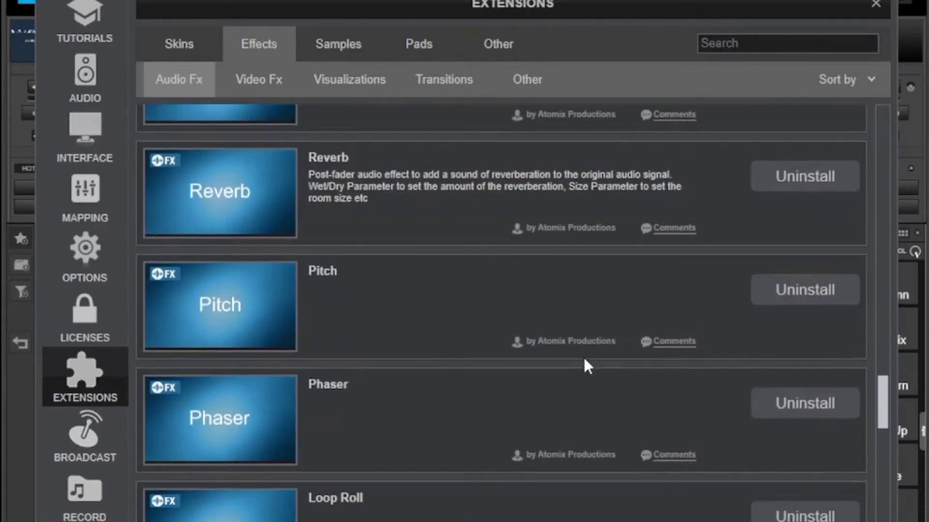
scroll(584, 360, "down", 20)
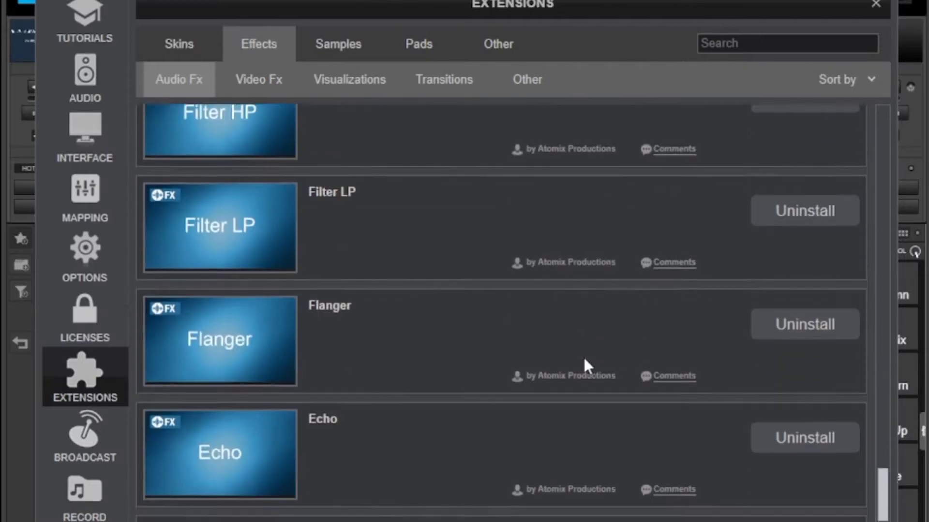
scroll(584, 360, "down", 13)
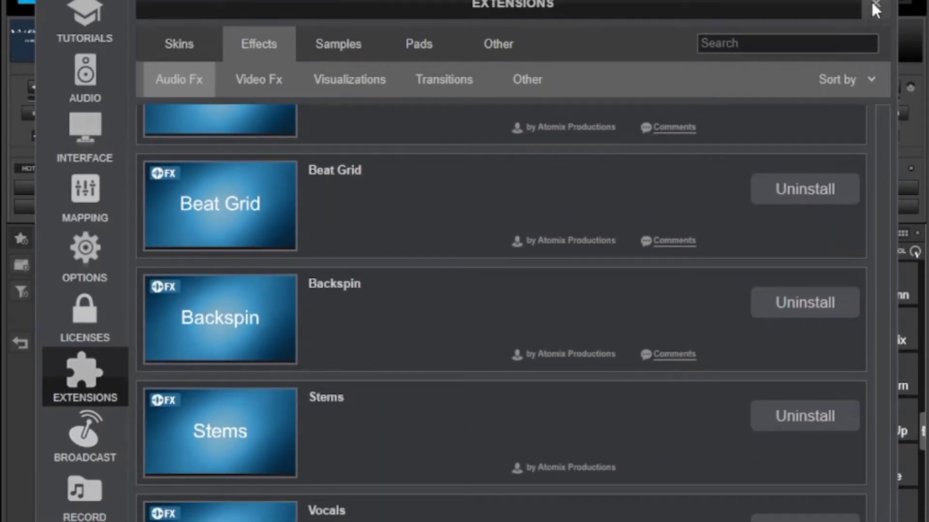
Step: Search the Audio Fx extensions for 'STE', leaving HalfSpeed and Stems
left_click(835, 45)
type("STE")
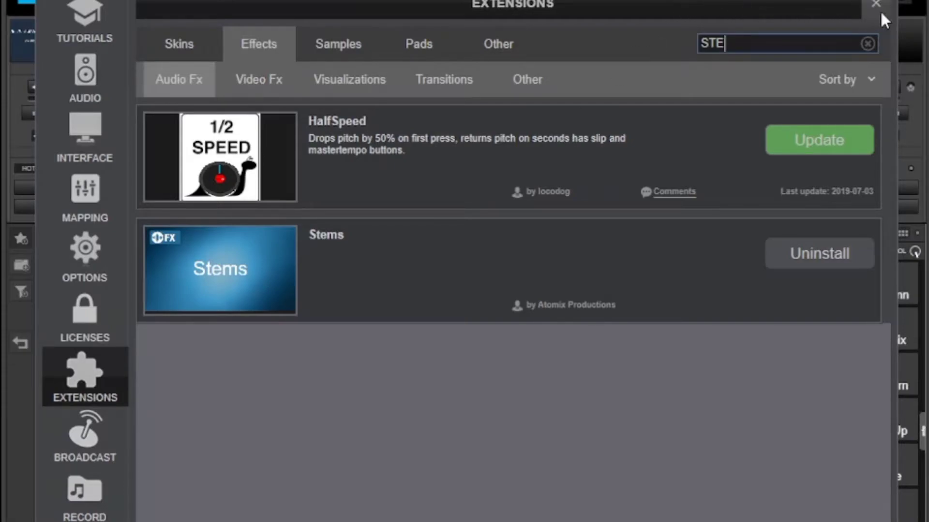
Step: Switch to Samples, clear the search, and browse the Audio Effects packs like Xtreme Rise Sampler
left_click(319, 38)
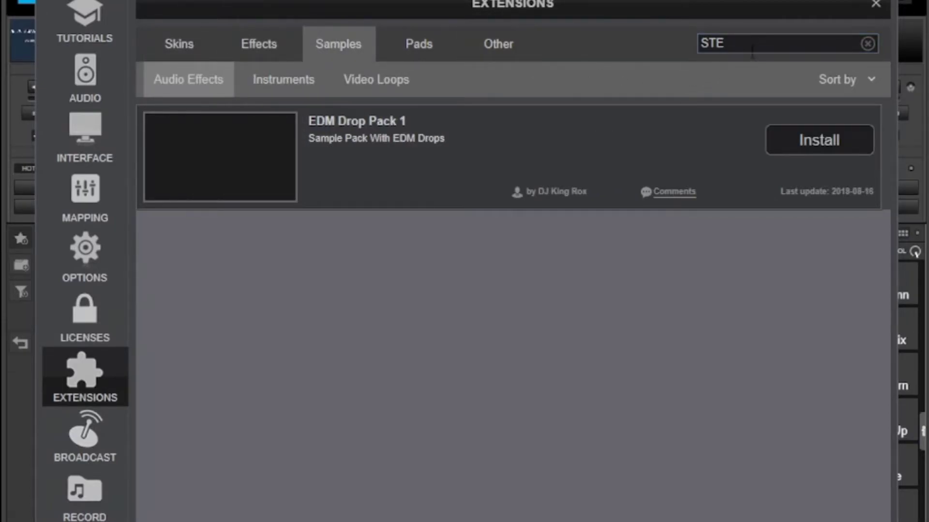
left_click(867, 44)
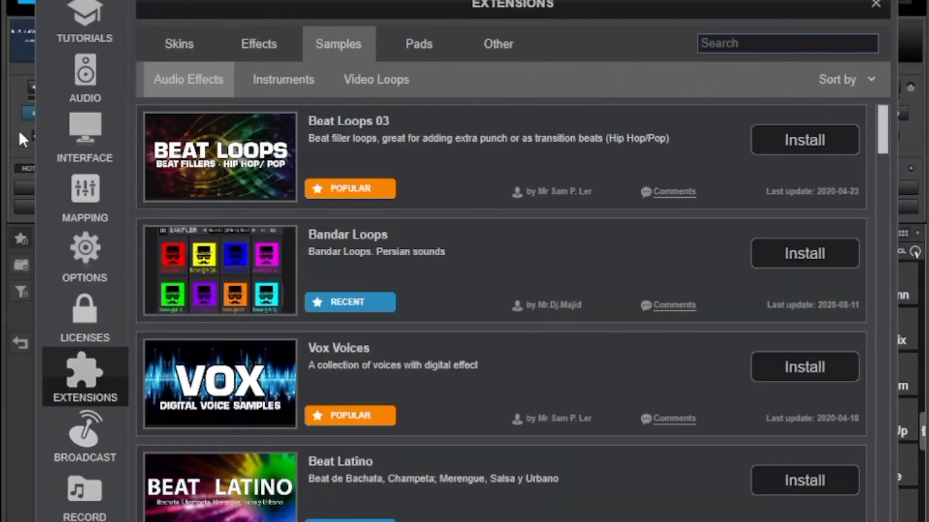
scroll(458, 297, "down", 1)
scroll(458, 297, "up", 1)
scroll(277, 378, "down", 3)
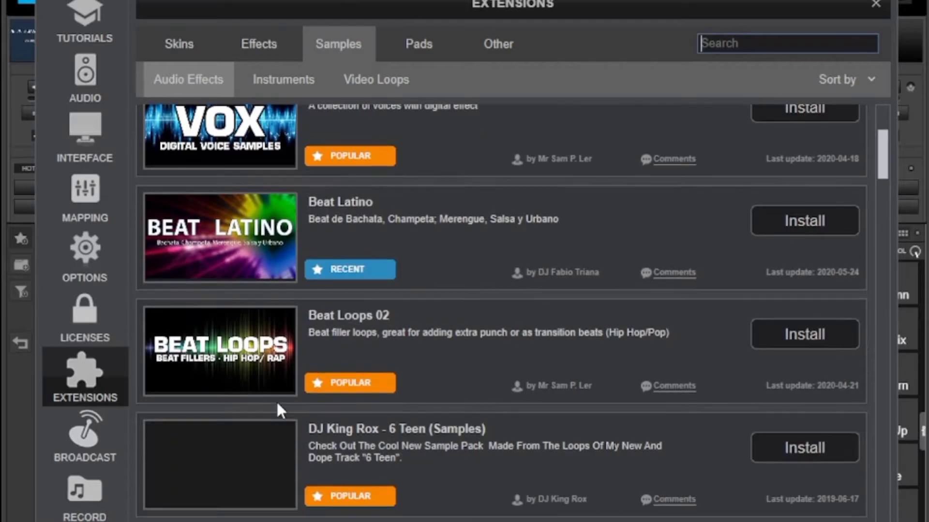
scroll(278, 404, "down", 5)
scroll(277, 404, "down", 10)
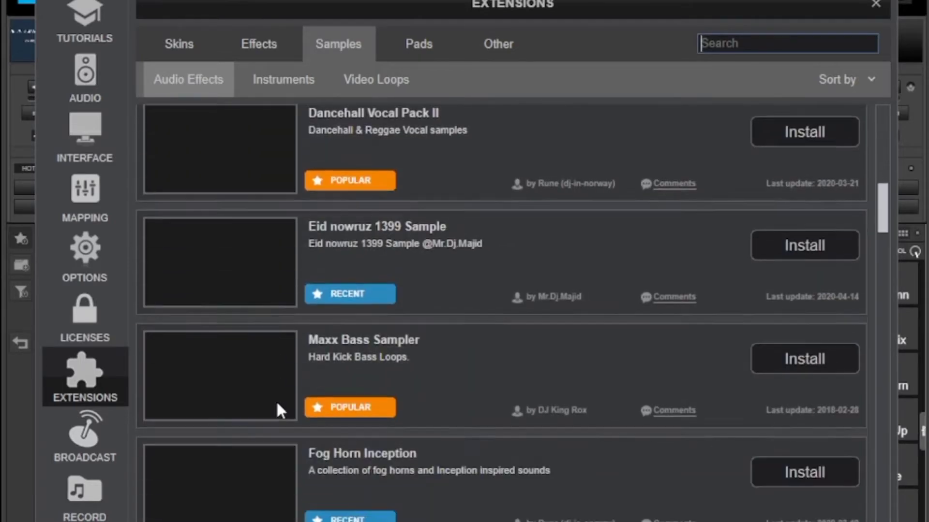
scroll(277, 405, "down", 15)
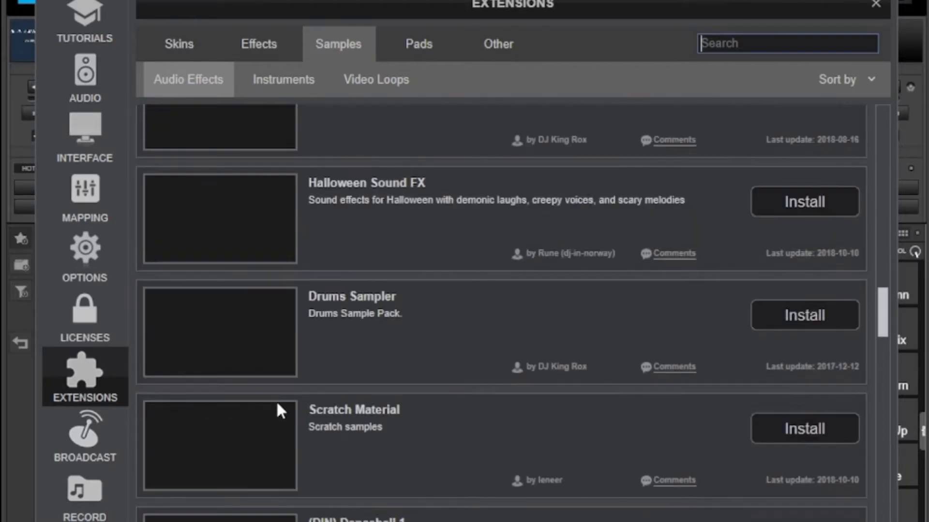
scroll(277, 404, "down", 10)
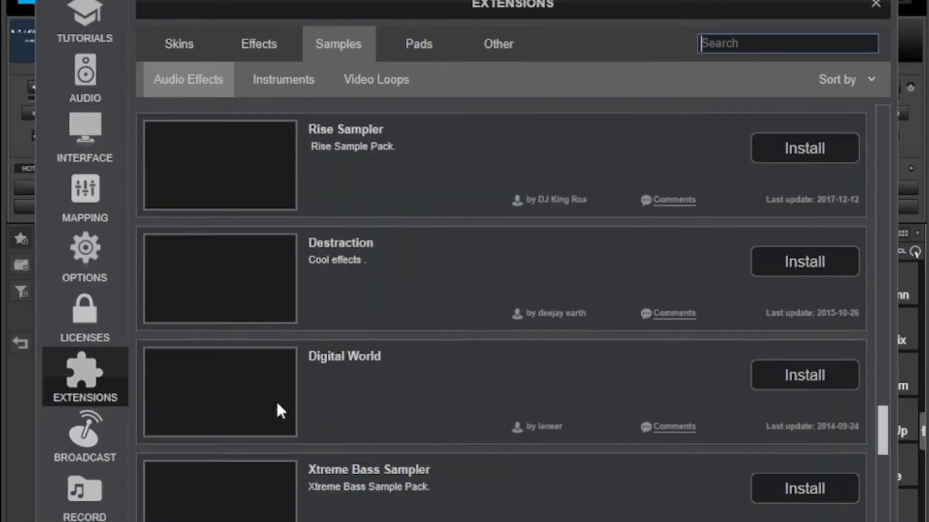
scroll(277, 404, "down", 1)
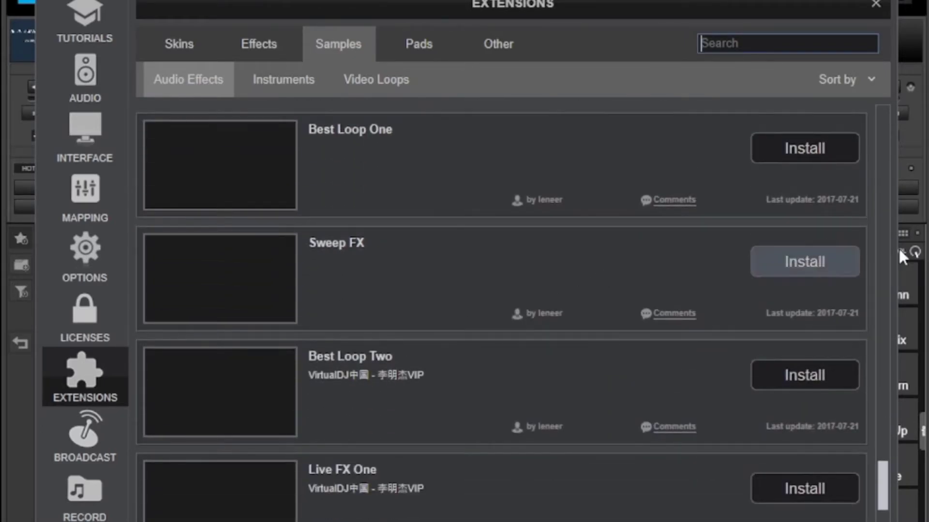
scroll(458, 254, "up", 5)
scroll(460, 256, "up", 15)
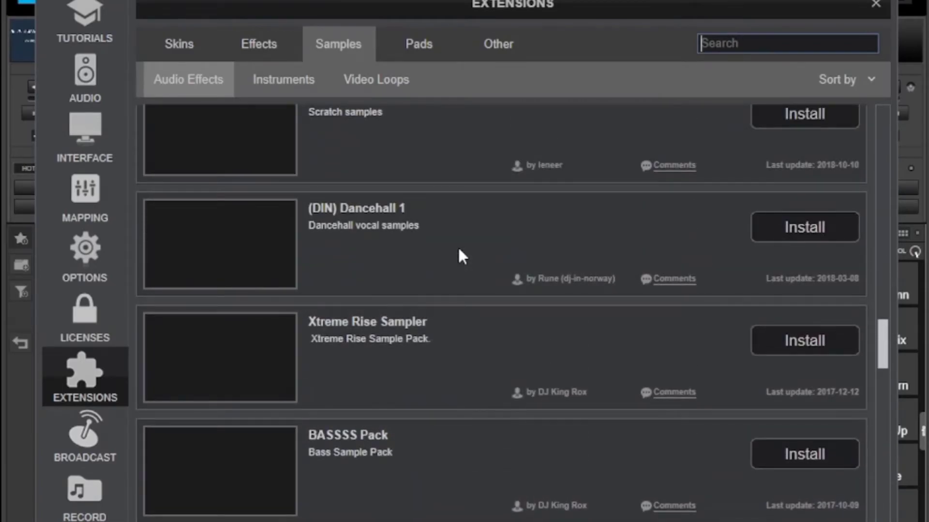
Step: Browse the Pads catalogue, including Scratch Pad, Freestyler MRC and BeatGridSL
left_click(387, 49)
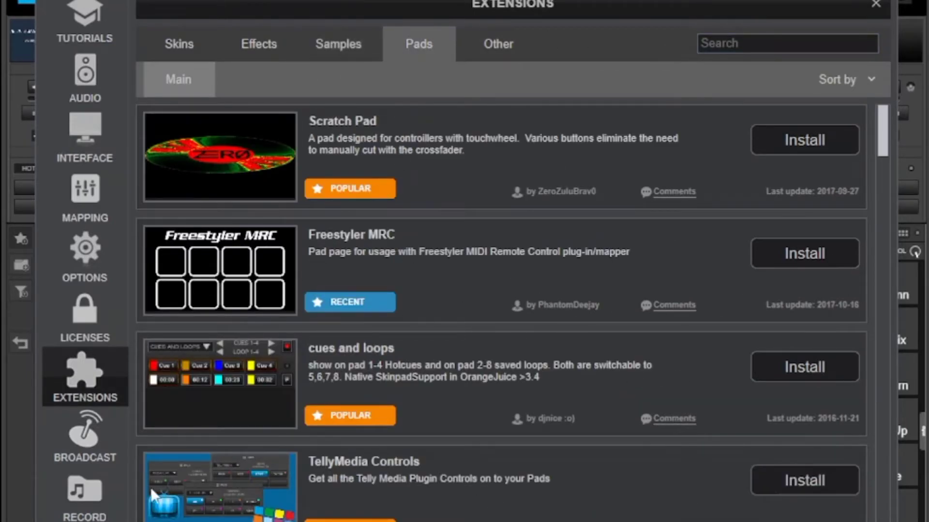
scroll(174, 454, "down", 10)
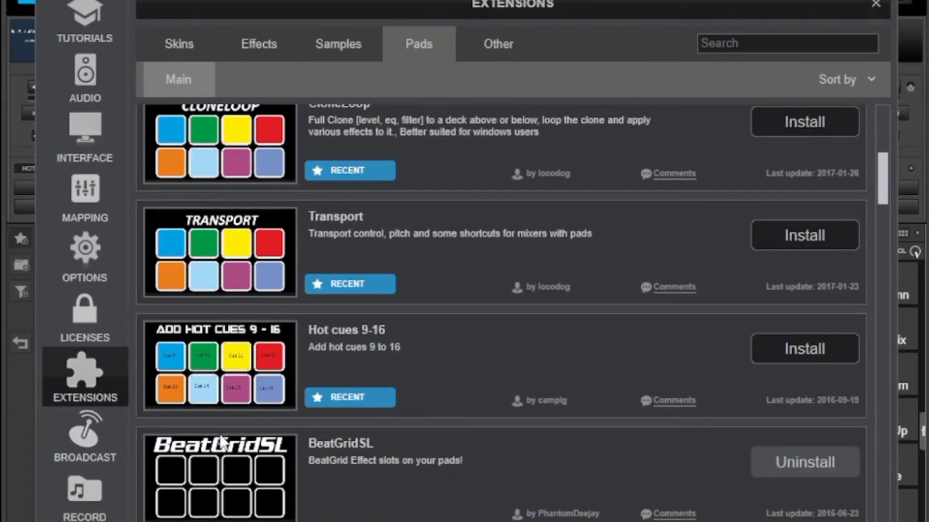
scroll(221, 442, "up", 10)
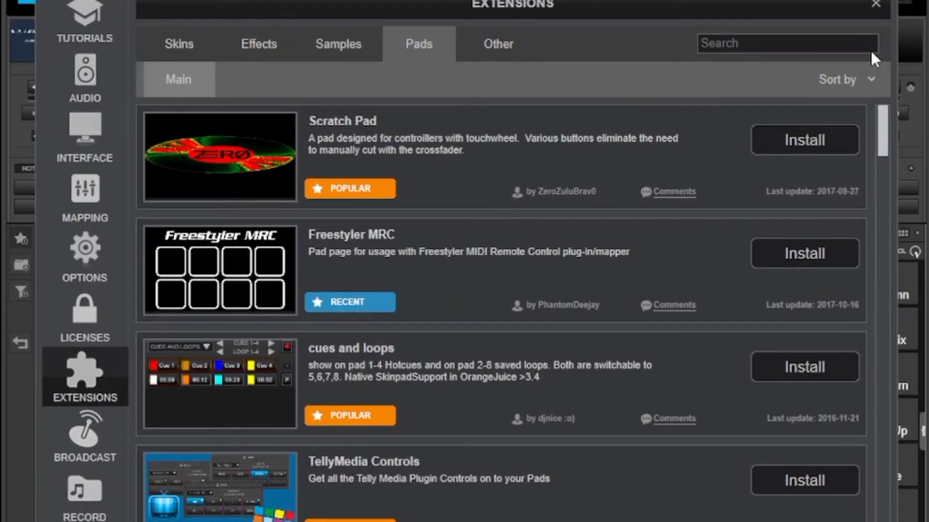
Step: Close settings and show deck 1's effects list with HalfSpeed and keyLoopDown
left_click(876, 4)
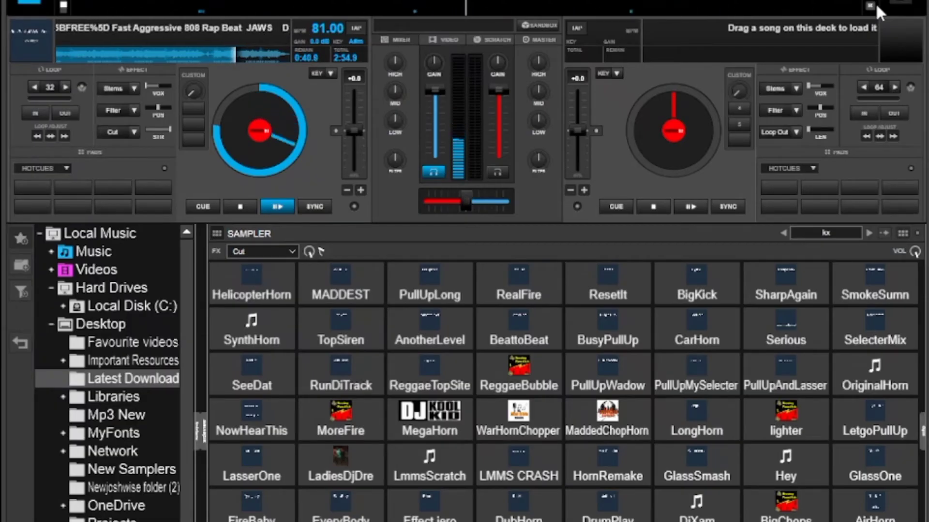
left_click(134, 131)
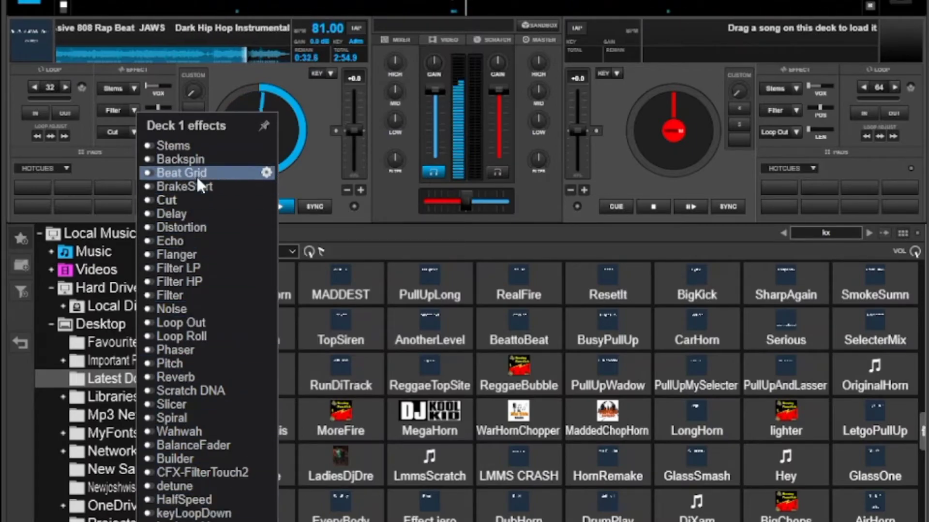
Step: Close deck 1's effects list and review the pad pages, leaving the left deck on hotcues
left_click(321, 172)
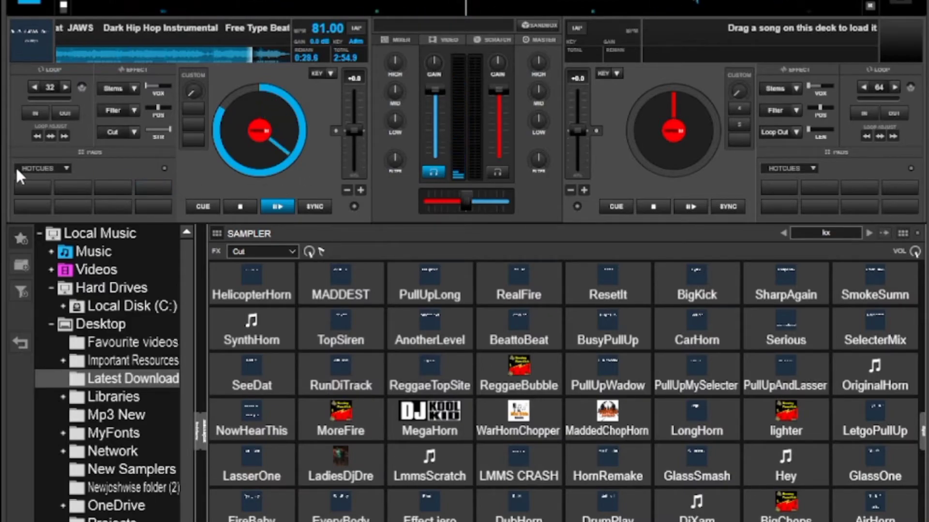
left_click(62, 171)
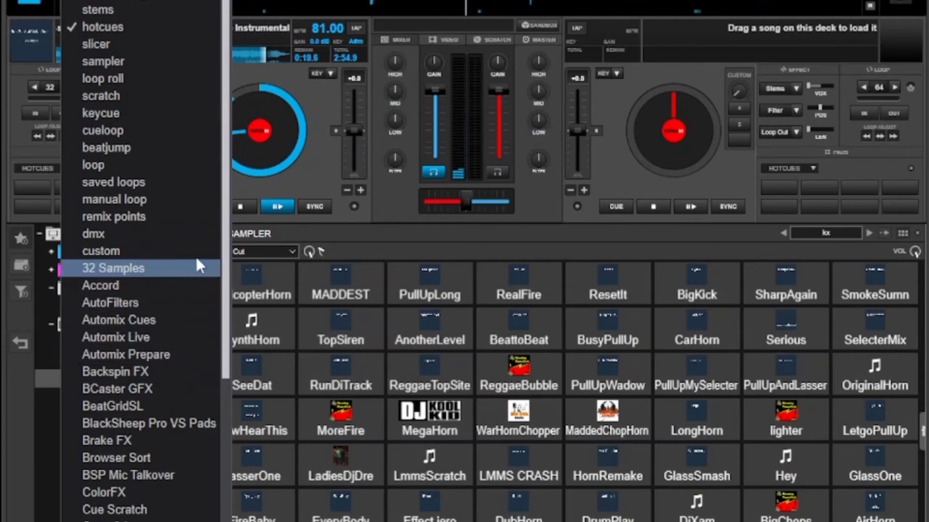
left_click(315, 169)
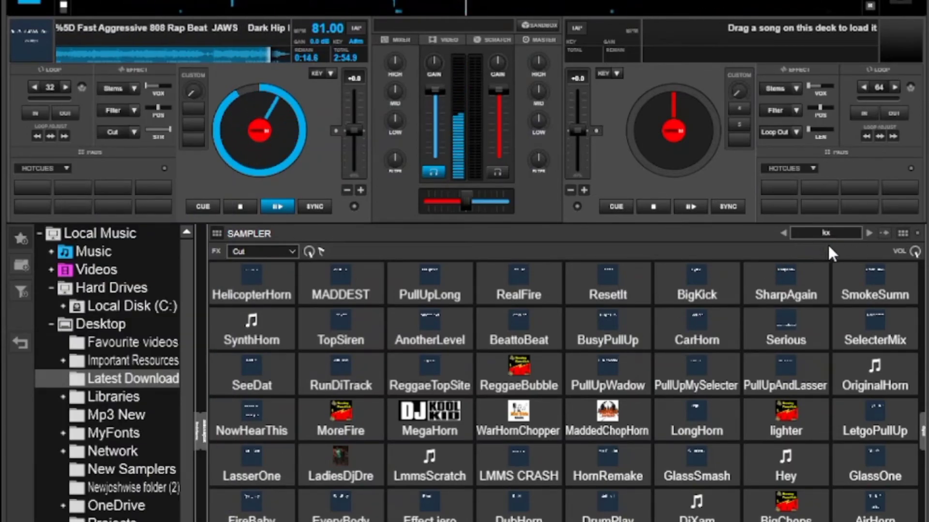
left_click(867, 234)
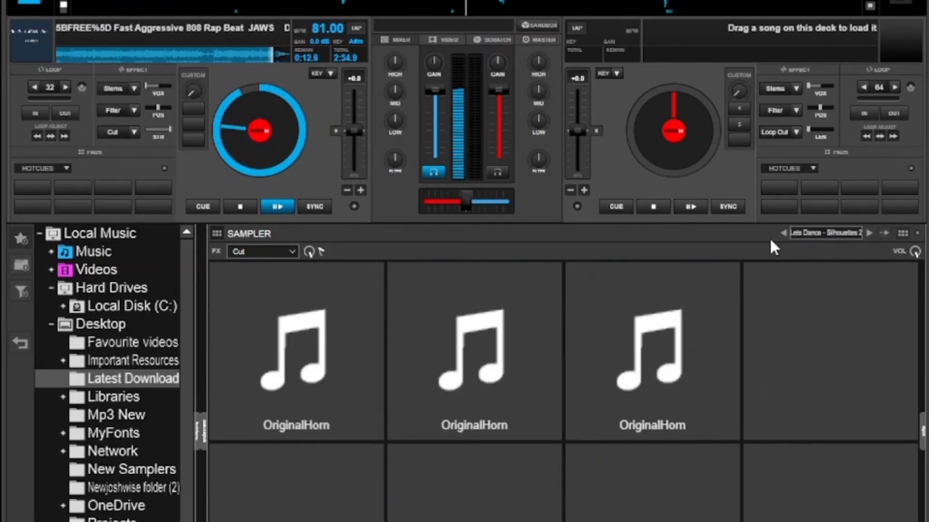
left_click(783, 233)
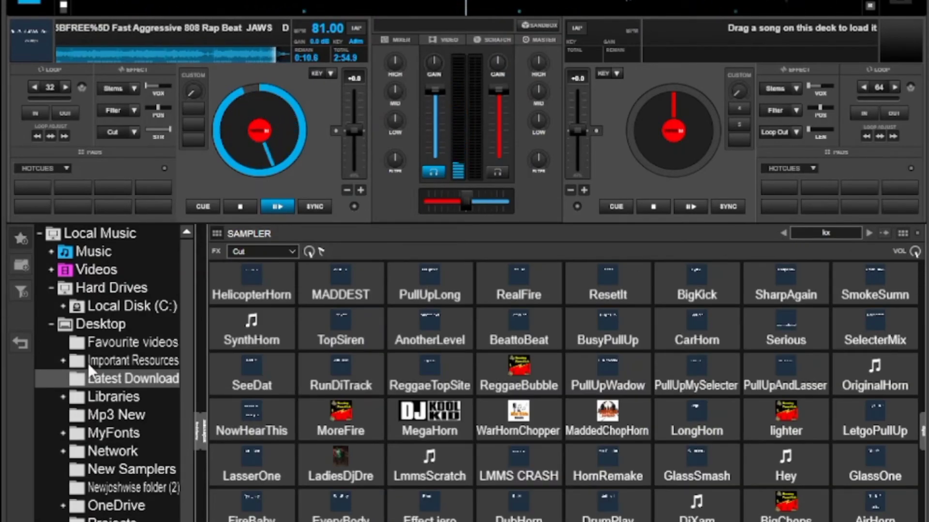